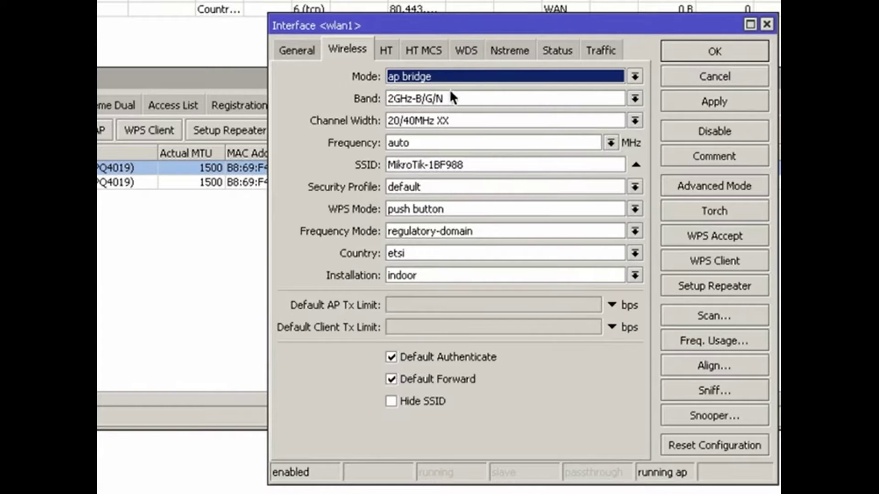
Set the band of the wlan1 interface to 2GHz-only-N.
{"action": "left_click", "coordinate": [441, 98]}
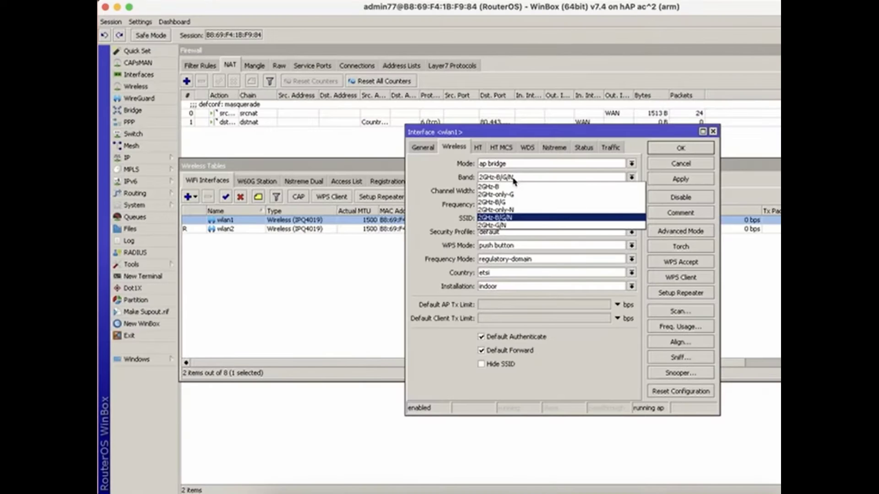
{"action": "left_click", "coordinate": [495, 210]}
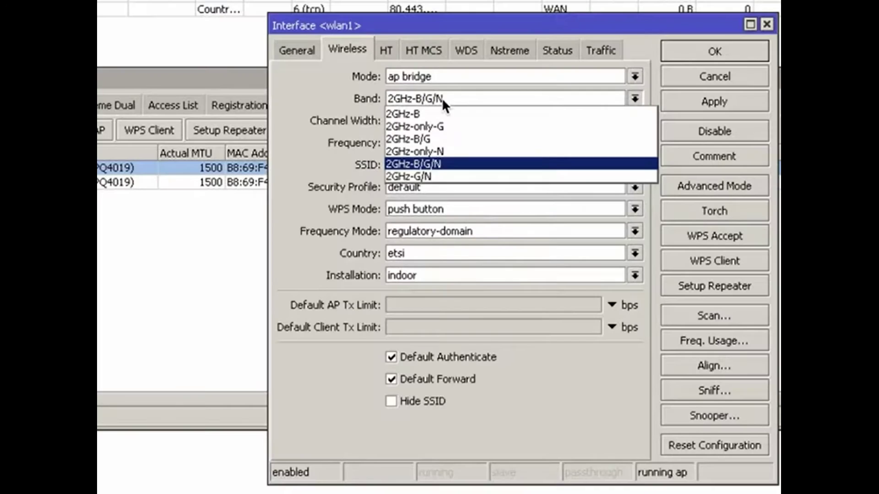
{"action": "left_click", "coordinate": [512, 177]}
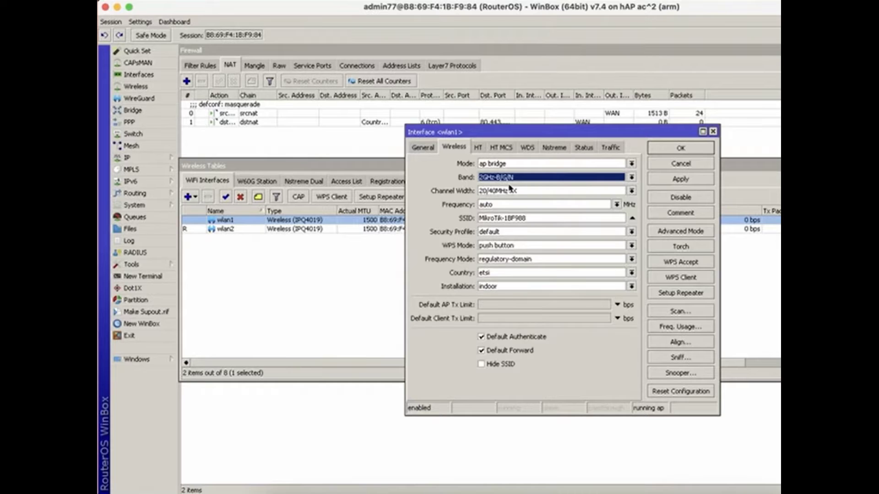
{"action": "left_click", "coordinate": [523, 178]}
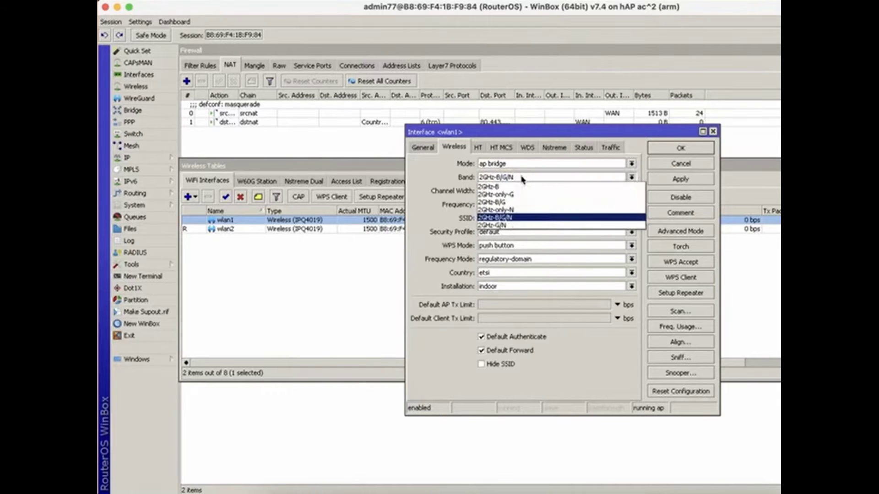
{"action": "left_click", "coordinate": [520, 210]}
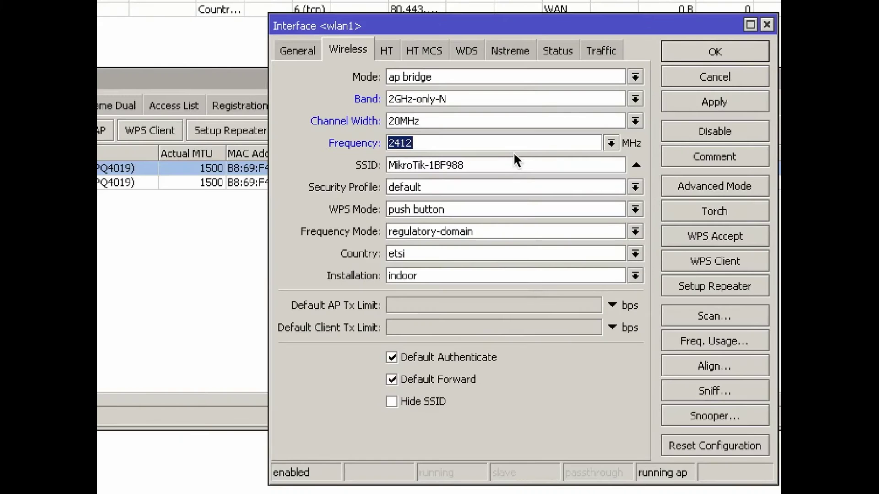
Set the wireless frequency of wlan1 to 2472 MHz.
{"action": "left_click", "coordinate": [610, 142]}
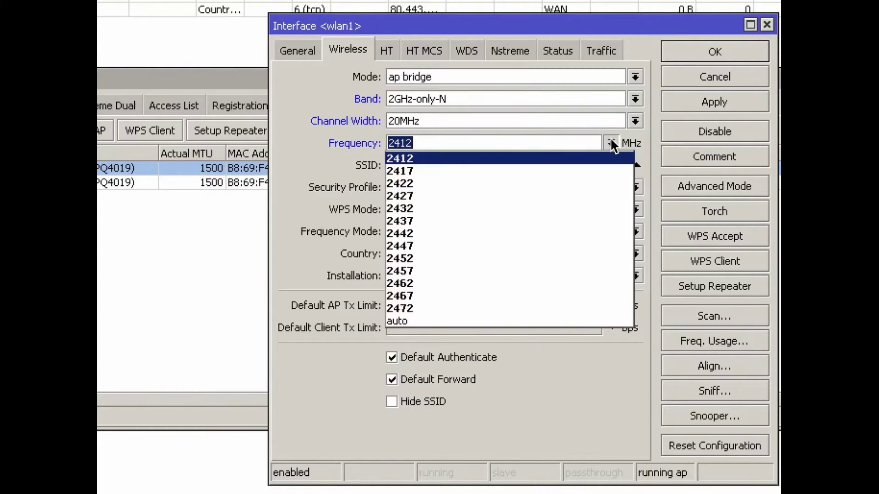
{"action": "left_click", "coordinate": [505, 309]}
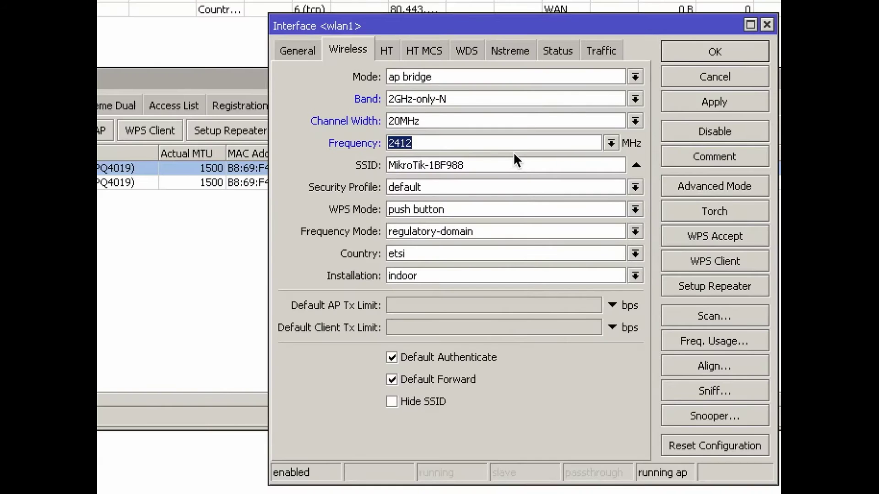
{"action": "left_click", "coordinate": [610, 143]}
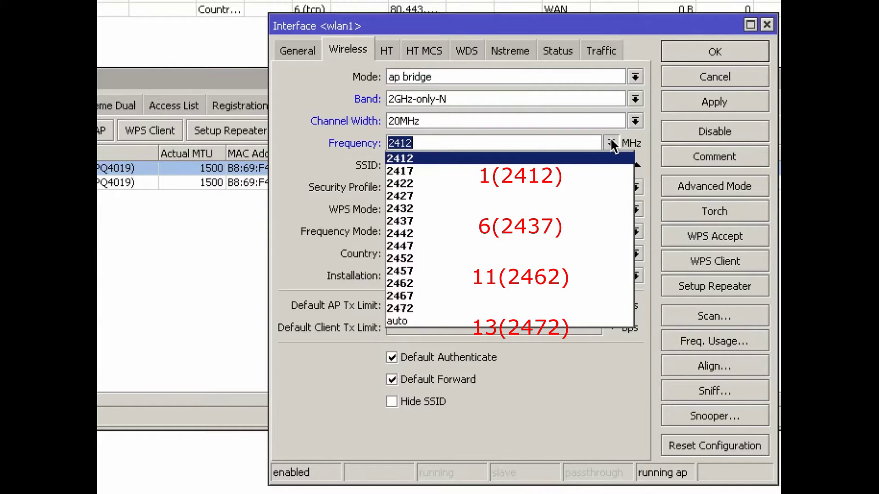
{"action": "left_click", "coordinate": [503, 305]}
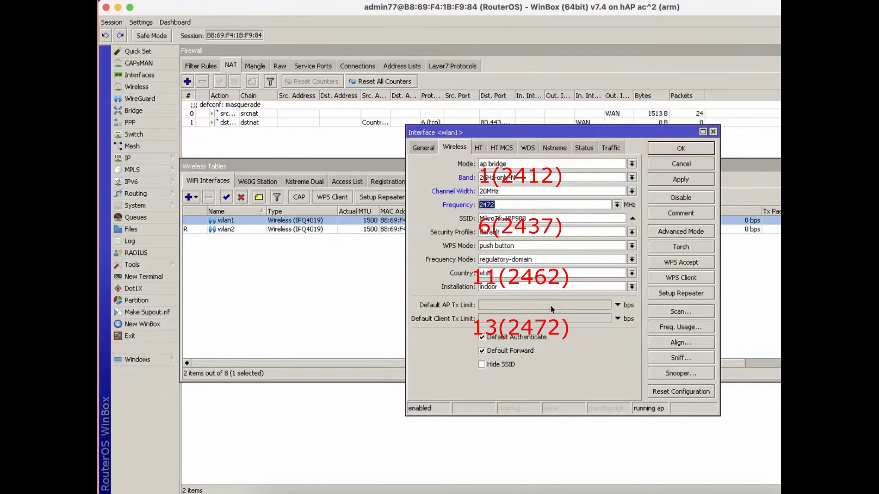
Set the regulatory country of wlan1 to russia4 and apply the wireless settings.
{"action": "left_click", "coordinate": [631, 273]}
{"action": "left_click", "coordinate": [503, 295]}
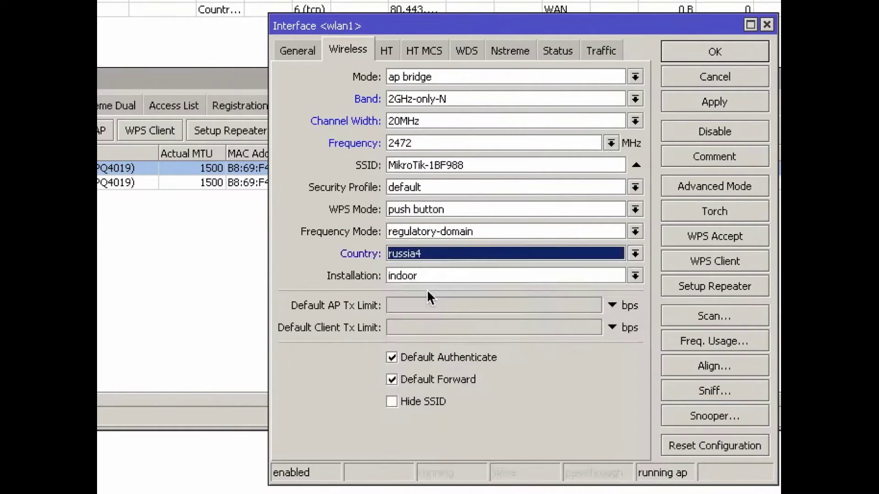
{"action": "left_click", "coordinate": [715, 101]}
{"action": "left_click", "coordinate": [502, 254]}
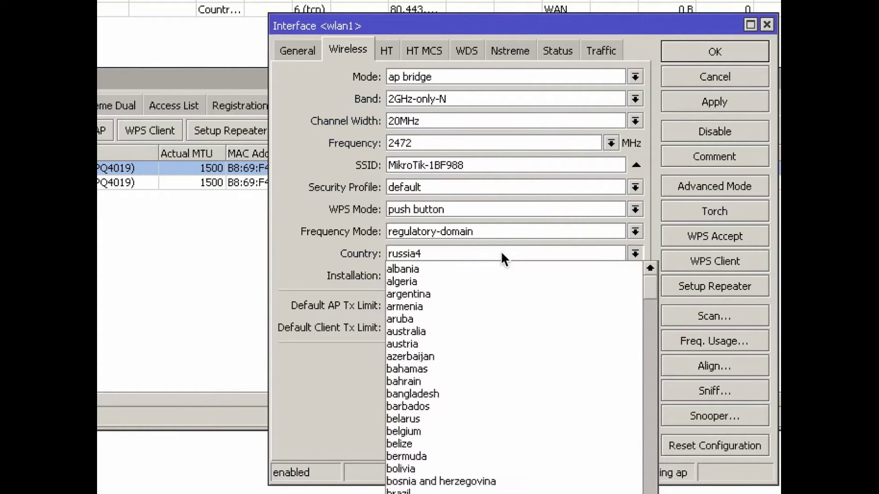
{"action": "scroll", "coordinate": [500, 351], "scroll_direction": "down", "scroll_amount": 20}
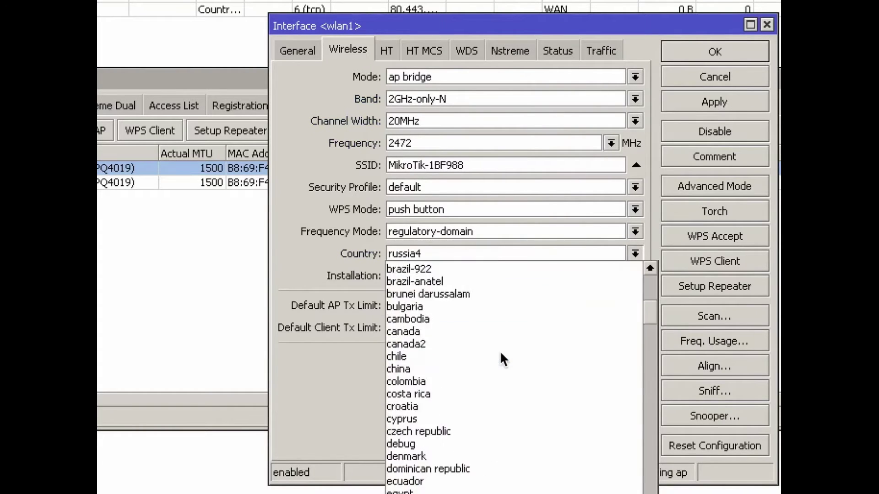
{"action": "scroll", "coordinate": [500, 350], "scroll_direction": "down", "scroll_amount": 20}
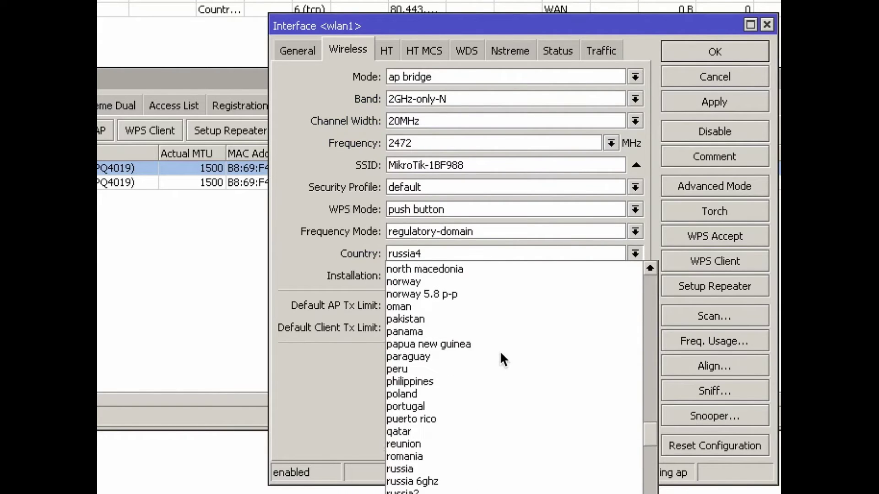
{"action": "scroll", "coordinate": [500, 350], "scroll_direction": "up", "scroll_amount": 16}
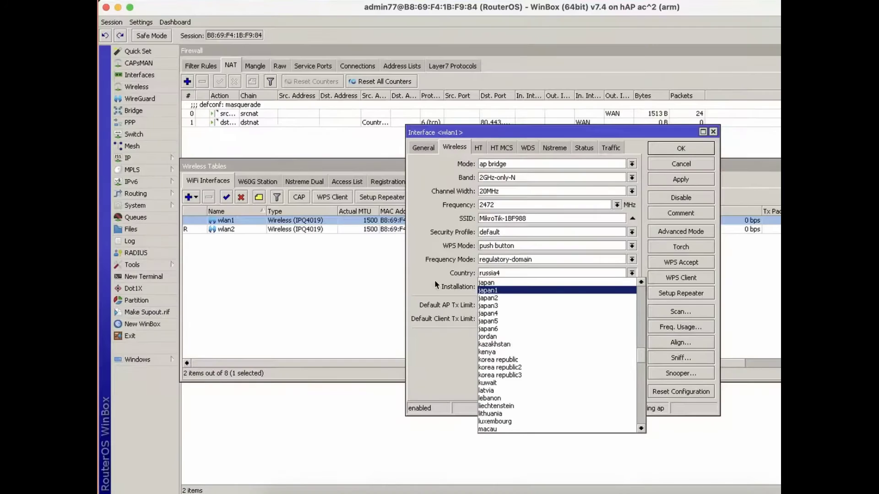
{"action": "left_click", "coordinate": [319, 259]}
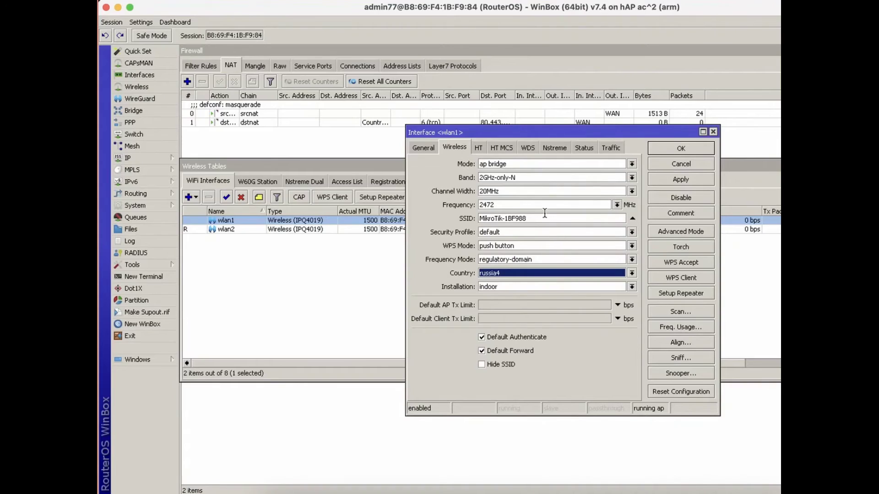
Replace the SSID of wlan1 with Mikrotik and check the security profile choices.
{"action": "left_click_drag", "start_coordinate": [545, 214], "coordinate": [473, 211]}
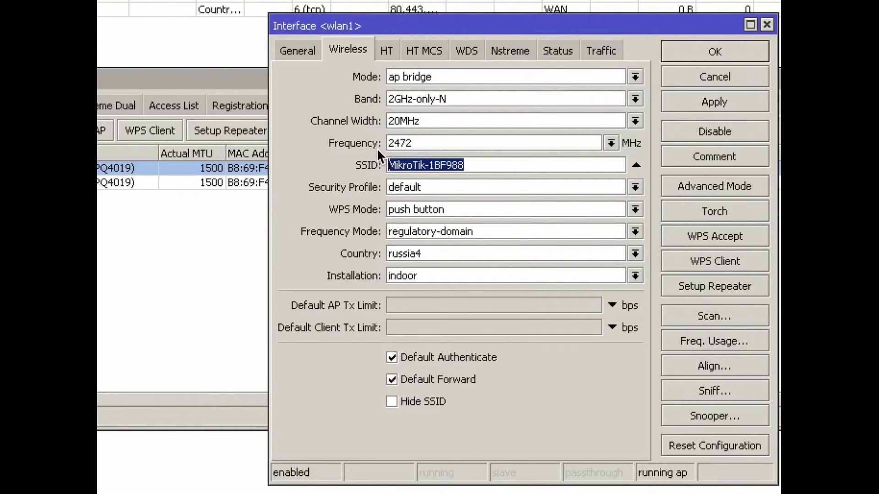
{"action": "type", "text": "Mik"}
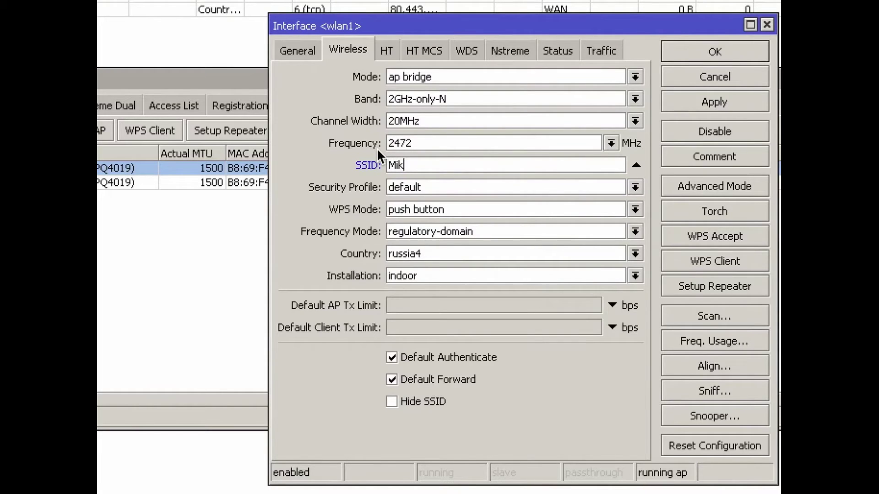
{"action": "key", "text": "BackSpace"}
{"action": "key", "text": "BackSpace"}
{"action": "key", "text": "BackSpace"}
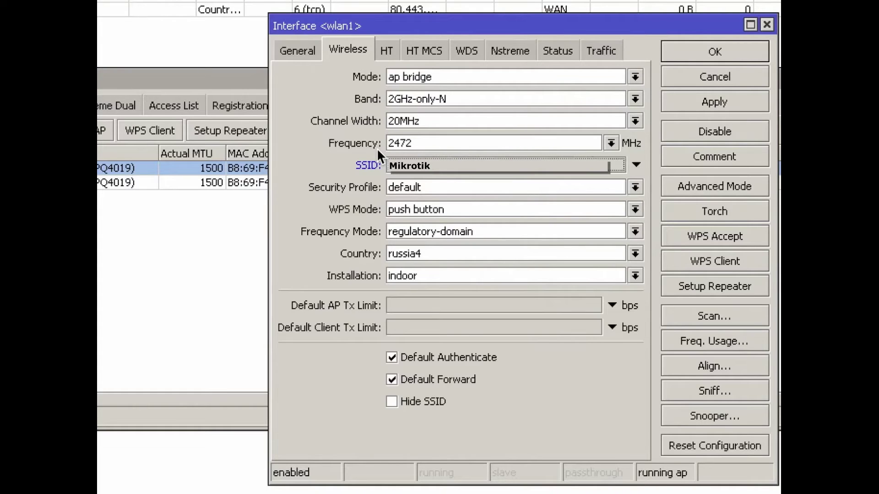
{"action": "left_click", "coordinate": [436, 187]}
{"action": "left_click", "coordinate": [438, 186]}
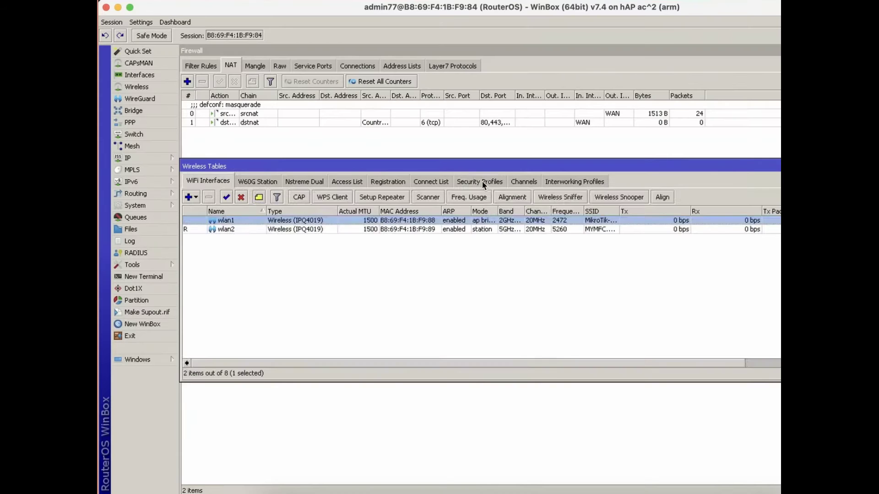
Create a wireless security profile named Mikrotik-Training.ru in dynamic keys mode with WPA2 PSK authentication.
{"action": "left_click", "coordinate": [480, 181]}
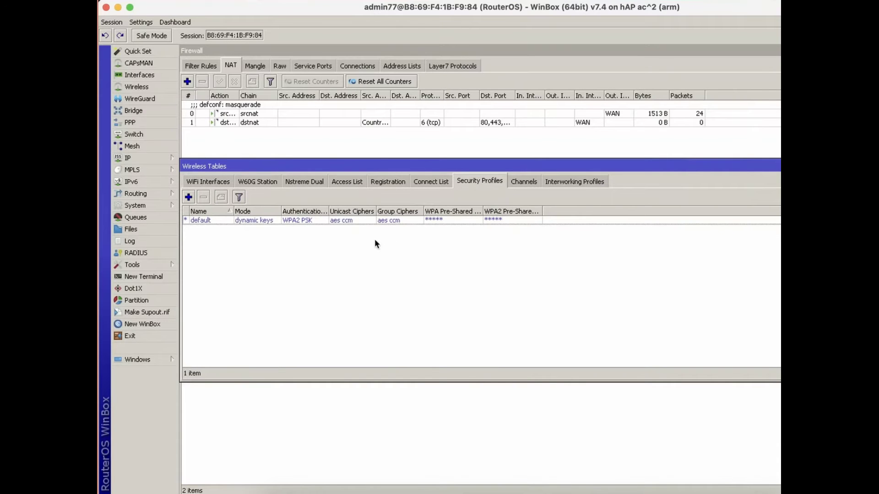
{"action": "left_click", "coordinate": [355, 222]}
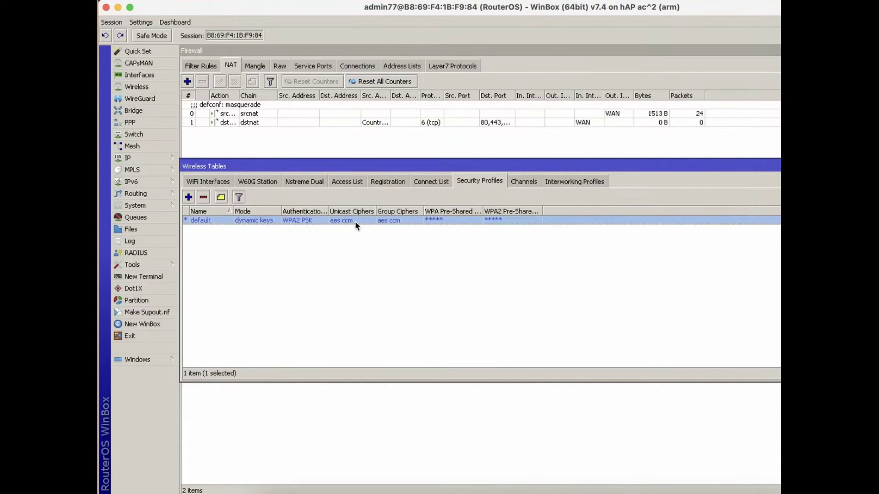
{"action": "left_click", "coordinate": [189, 197]}
{"action": "left_click", "coordinate": [595, 203]}
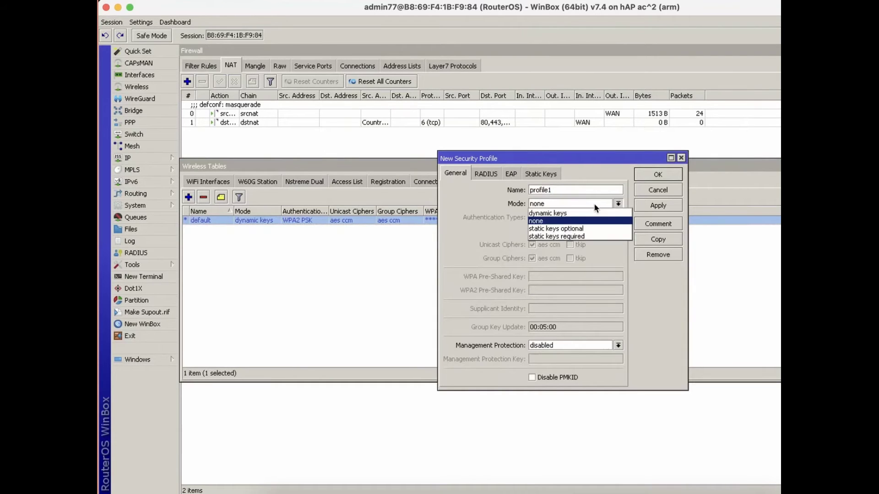
{"action": "key", "text": "Escape"}
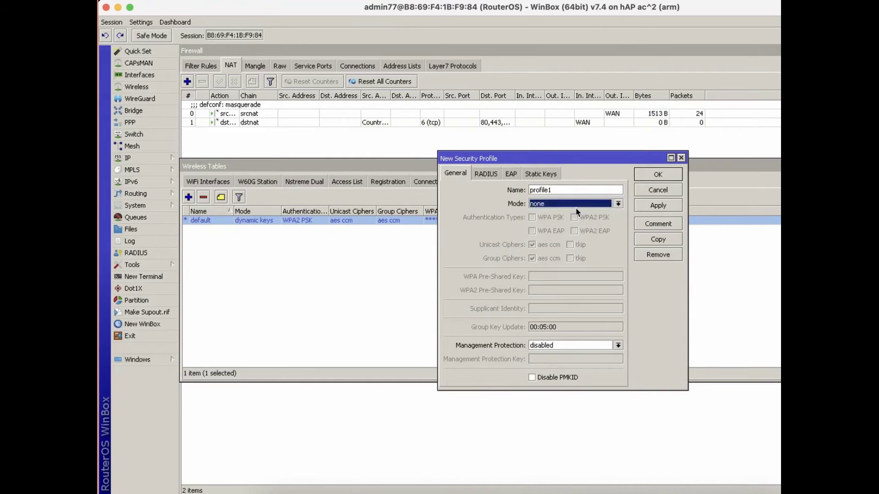
{"action": "type", "text": "Mikrotik"}
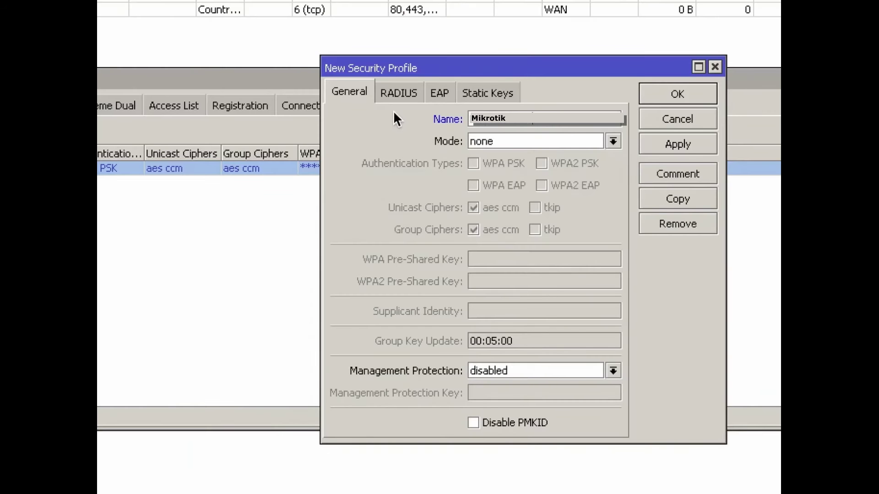
{"action": "left_click", "coordinate": [503, 141]}
{"action": "left_click", "coordinate": [511, 157]}
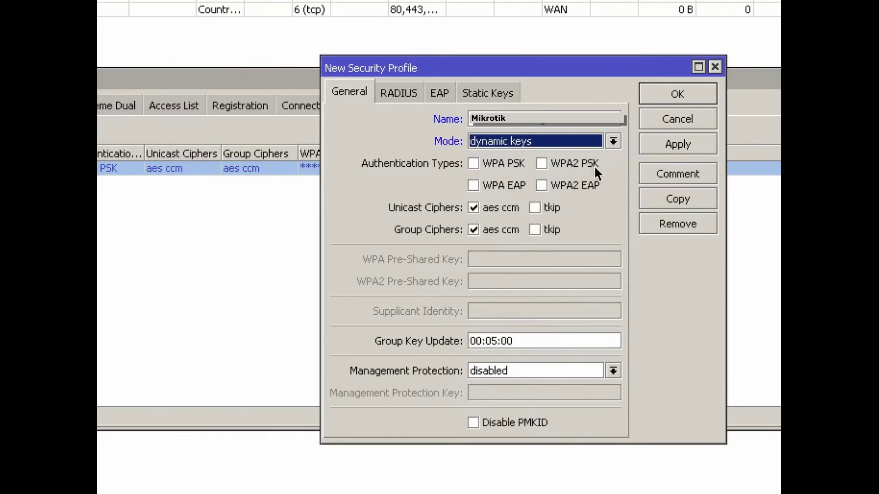
{"action": "left_click", "coordinate": [543, 164]}
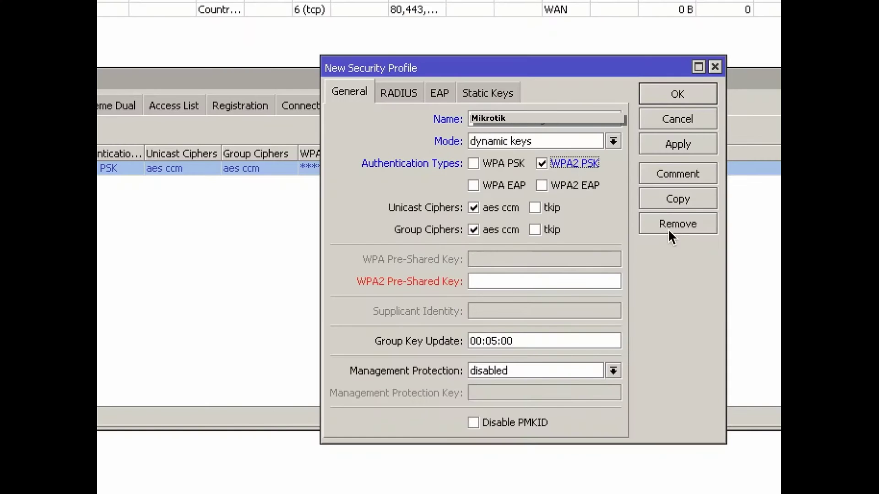
Enter the WPA2 pre-shared key for the new security profile and apply it.
{"action": "left_click", "coordinate": [508, 281]}
{"action": "type", "text": "**********"}
{"action": "type", "text": "**"}
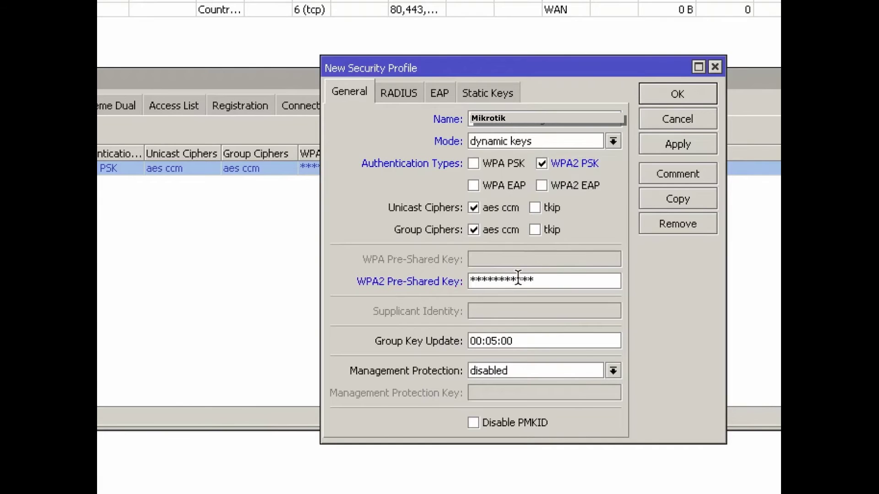
{"action": "key", "text": "Return"}
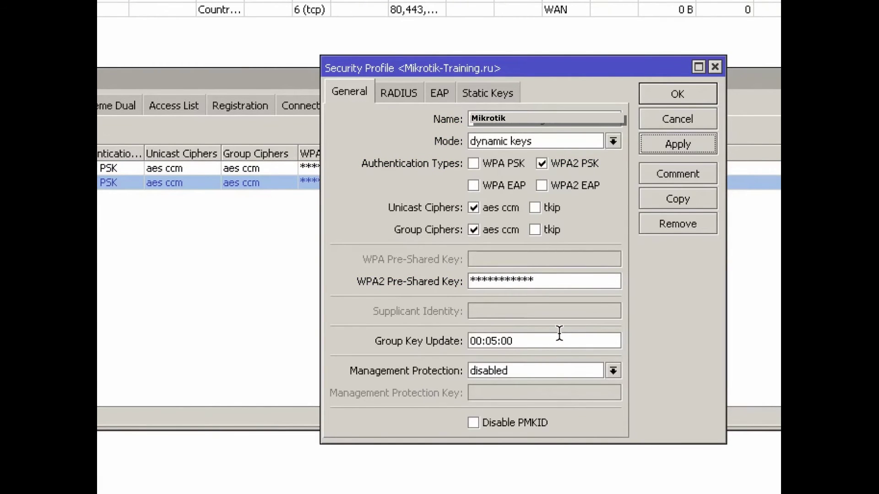
Set the minutes of the profile's group key update interval to 40 and apply the change.
{"action": "left_click", "coordinate": [494, 341]}
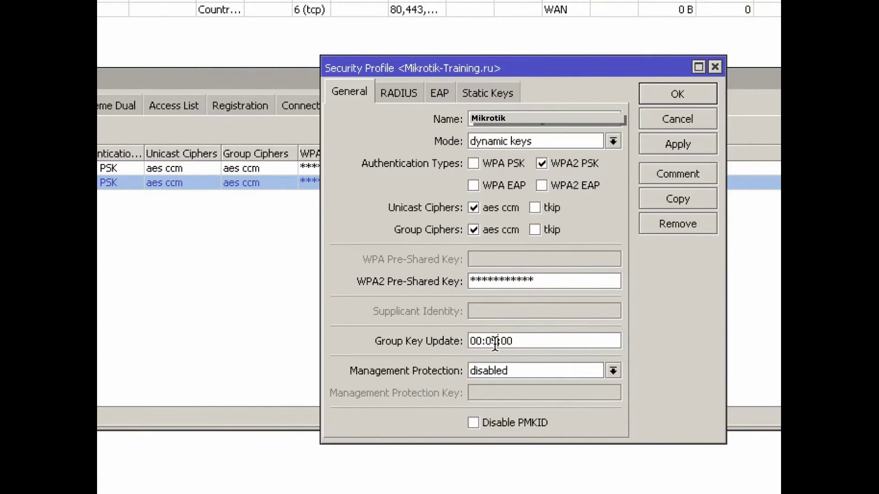
{"action": "double_click", "coordinate": [494, 342]}
{"action": "type", "text": "40"}
{"action": "left_click", "coordinate": [692, 144]}
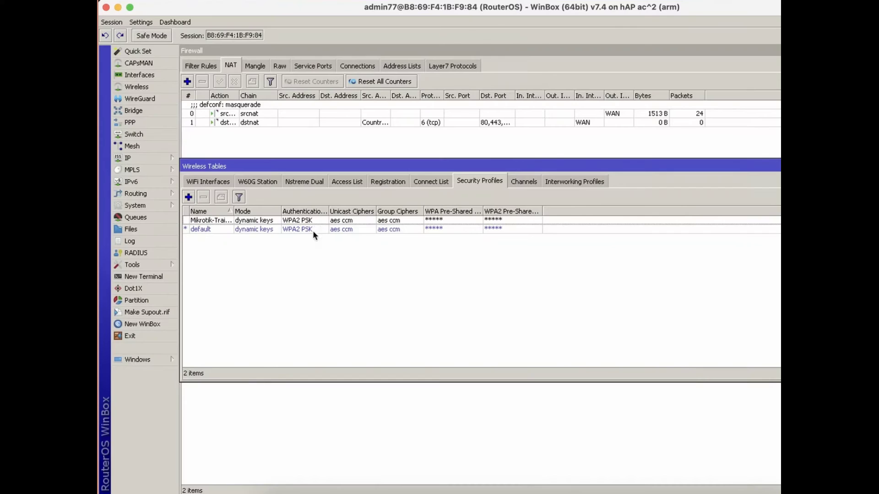
Assign the Mikrotik-Training.ru security profile to the wlan1 interface and apply it.
{"action": "left_click", "coordinate": [316, 221]}
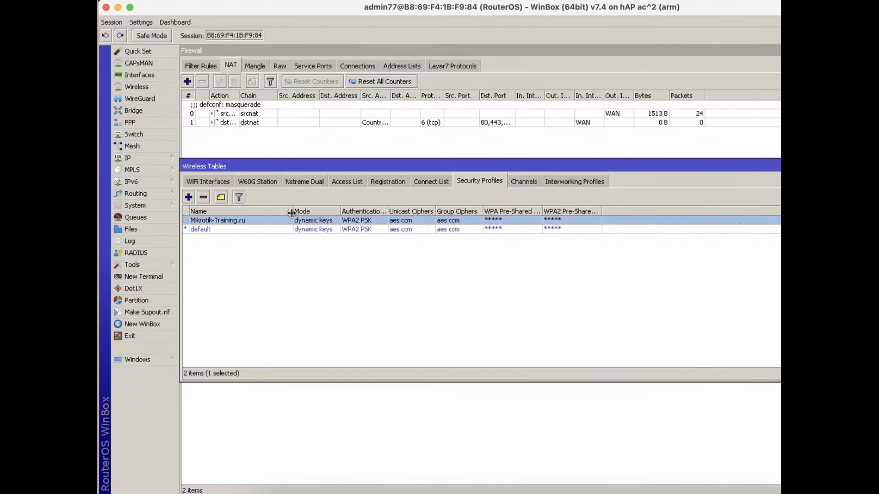
{"action": "left_click", "coordinate": [208, 181]}
{"action": "double_click", "coordinate": [227, 222]}
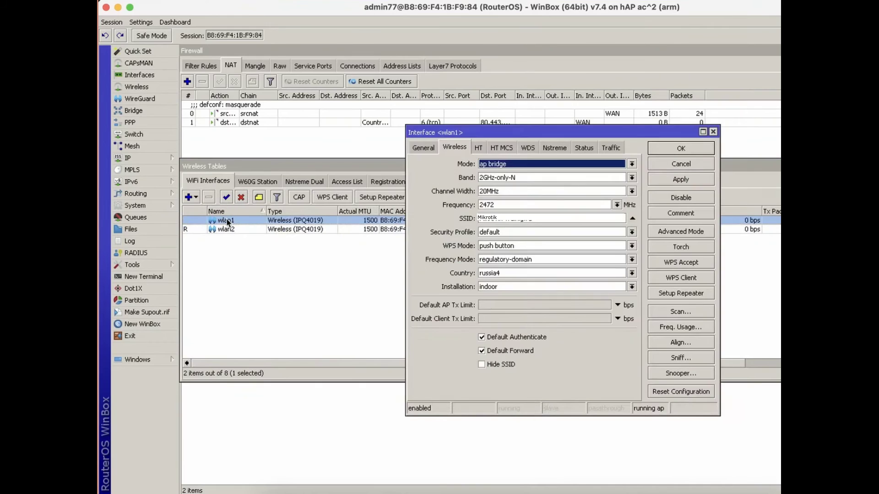
{"action": "left_click", "coordinate": [521, 232]}
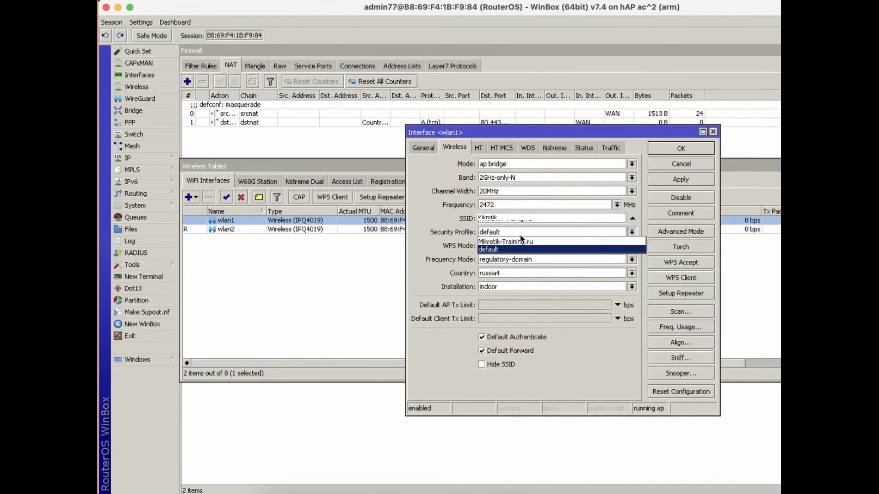
{"action": "left_click", "coordinate": [517, 240]}
{"action": "left_click", "coordinate": [680, 179]}
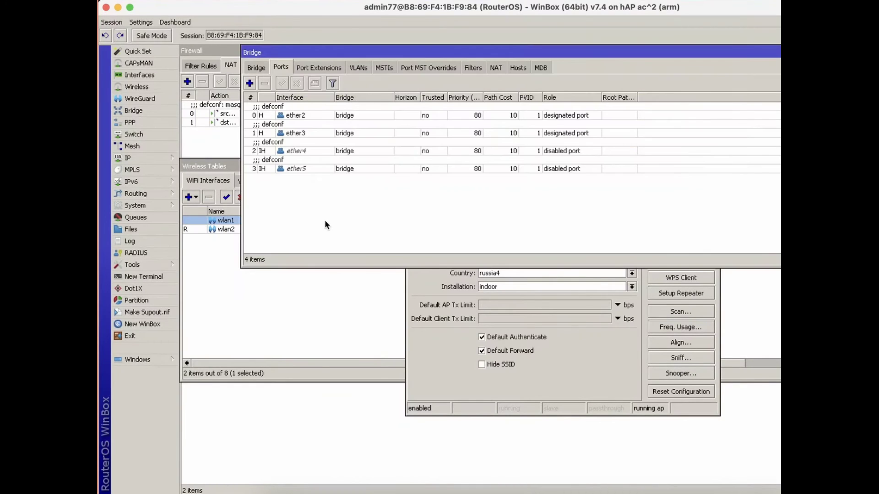
Try to create a new bridge port that attaches wlan1 to bridge.
{"action": "left_click", "coordinate": [250, 84]}
{"action": "left_click", "coordinate": [537, 202]}
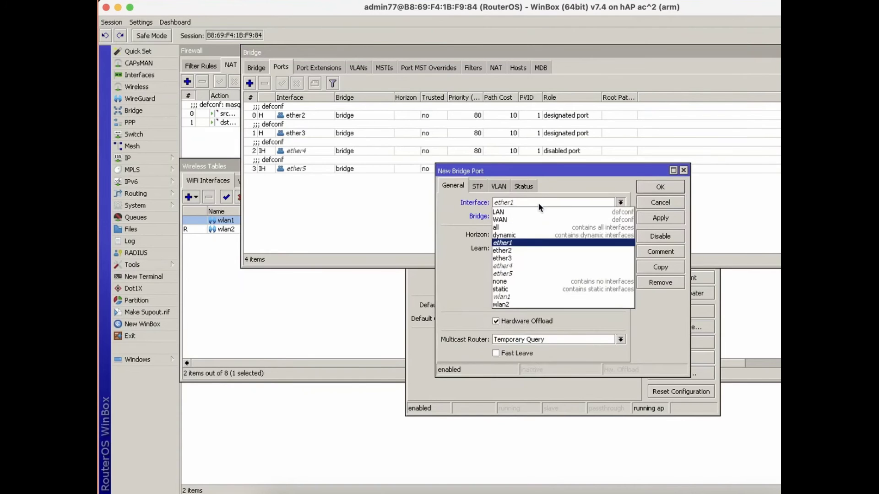
{"action": "left_click", "coordinate": [547, 297]}
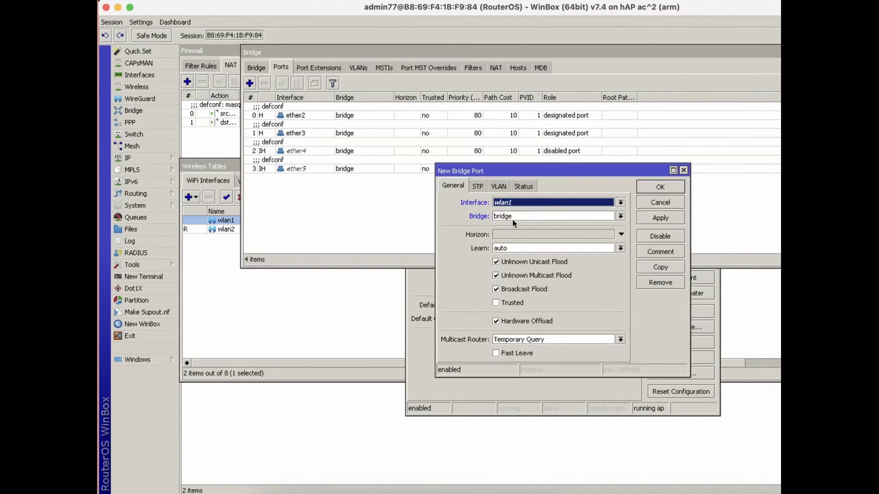
{"action": "left_click", "coordinate": [660, 218]}
{"action": "left_click", "coordinate": [660, 186]}
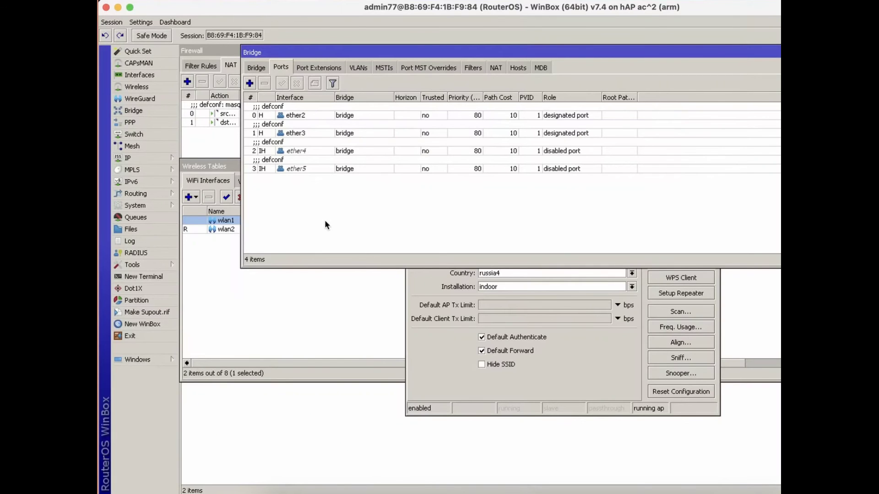
Add the wlan1 interface as a port of bridge, keeping the default port options, and save it.
{"action": "left_click", "coordinate": [250, 83]}
{"action": "left_click", "coordinate": [541, 204]}
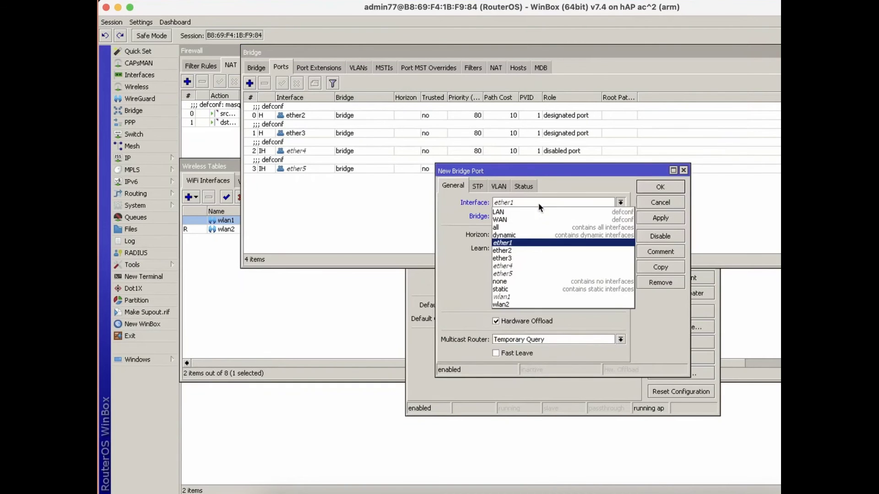
{"action": "left_click", "coordinate": [547, 297]}
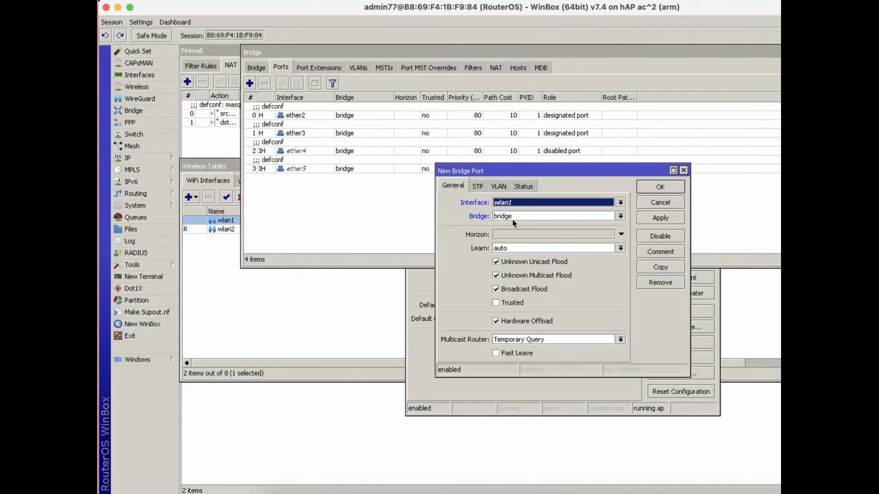
{"action": "left_click", "coordinate": [661, 218]}
{"action": "left_click", "coordinate": [661, 186]}
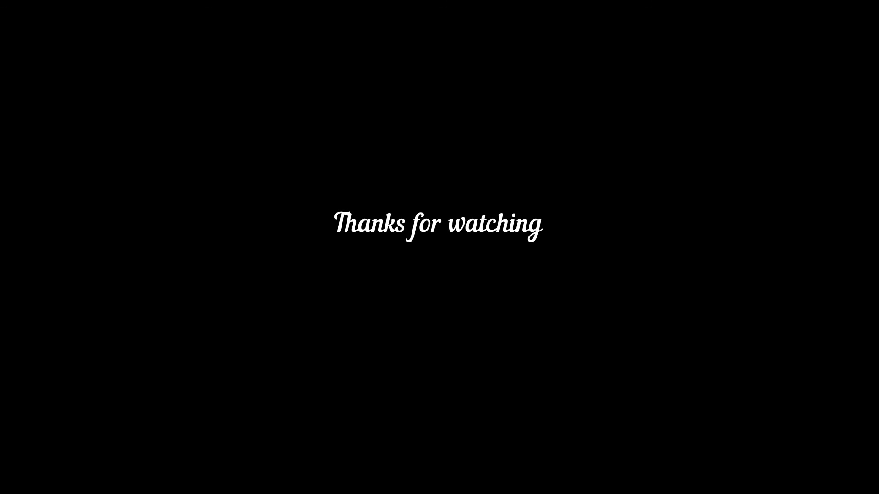